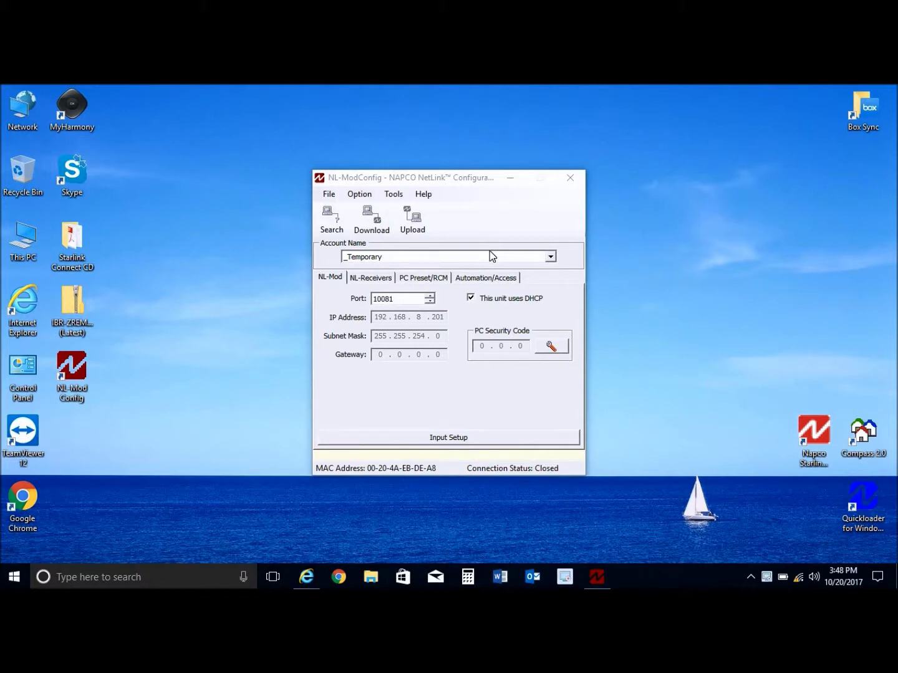
- Open NL-ModConfig's Help menu while the Temporary account settings are showing
left_click(427, 195)
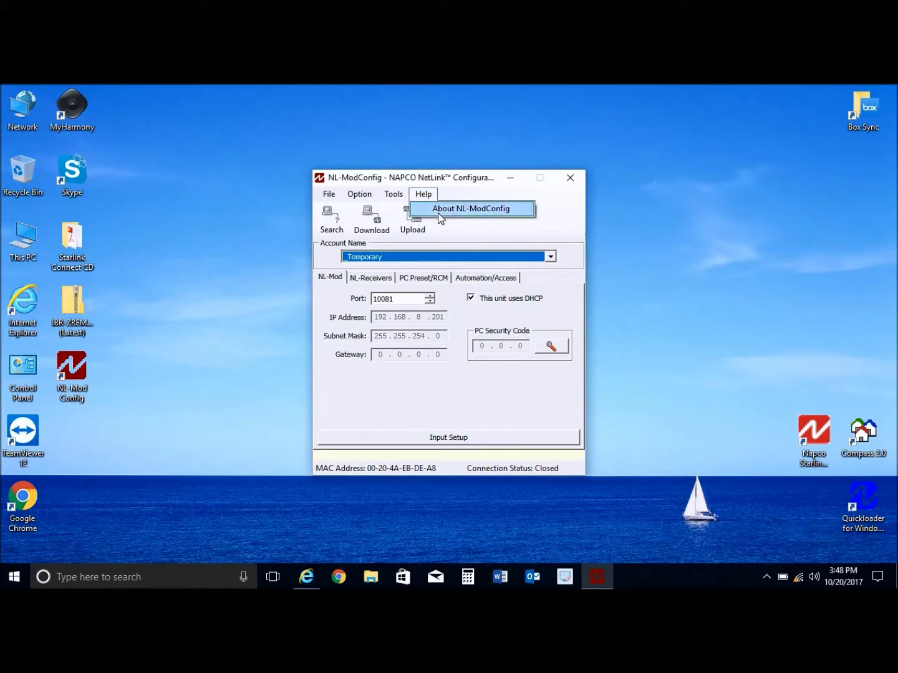
- Confirm in About NL-ModConfig that the version is 3.0.5.10, then close it
left_click(439, 210)
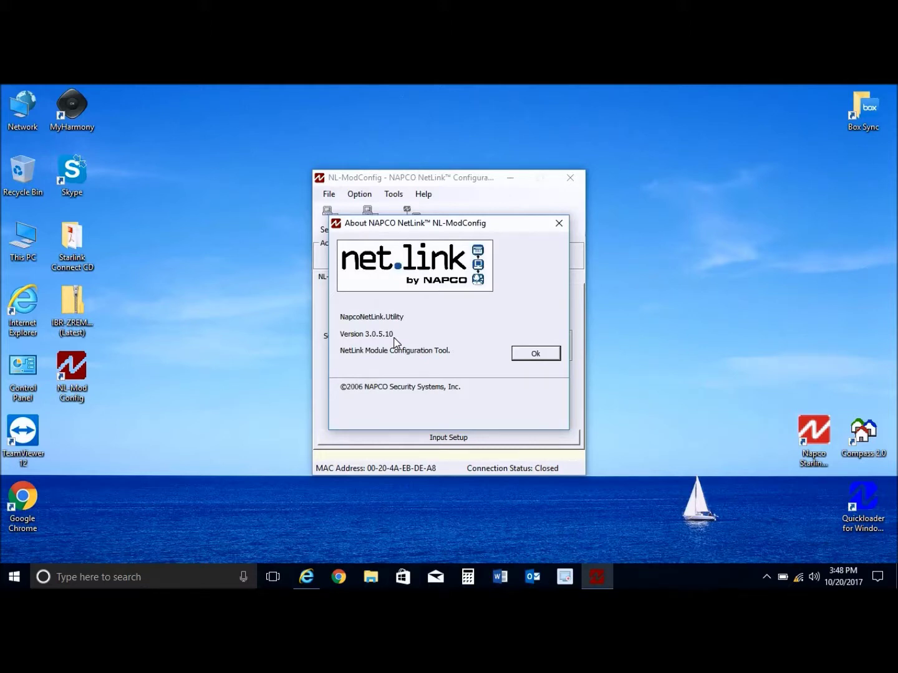
left_click(527, 357)
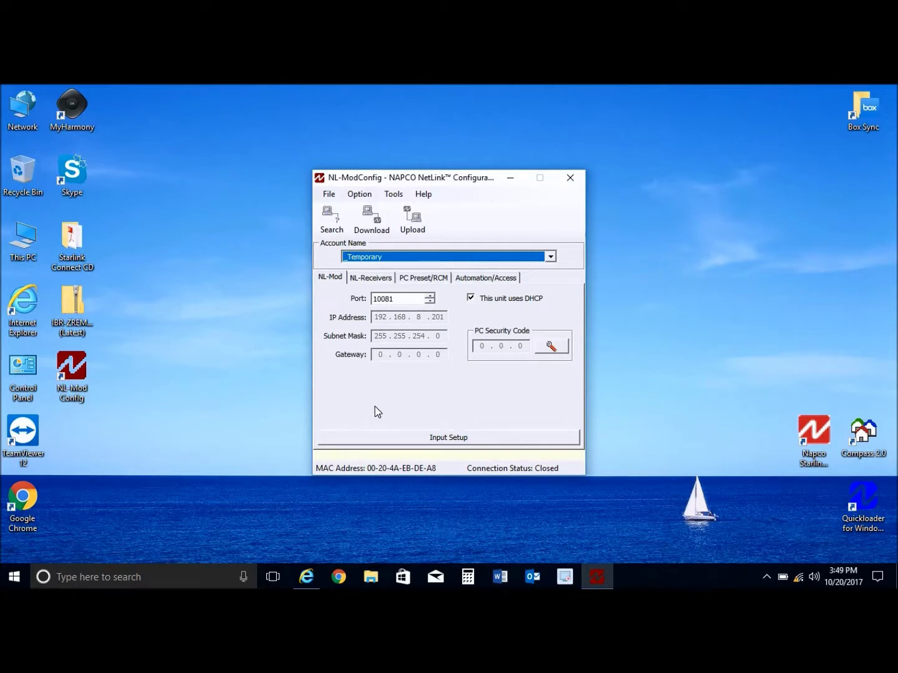
- In Internet Explorer, download the IBR-ZREMOTE Firmware Files (Latest) package dated 3/28/17
left_click(304, 585)
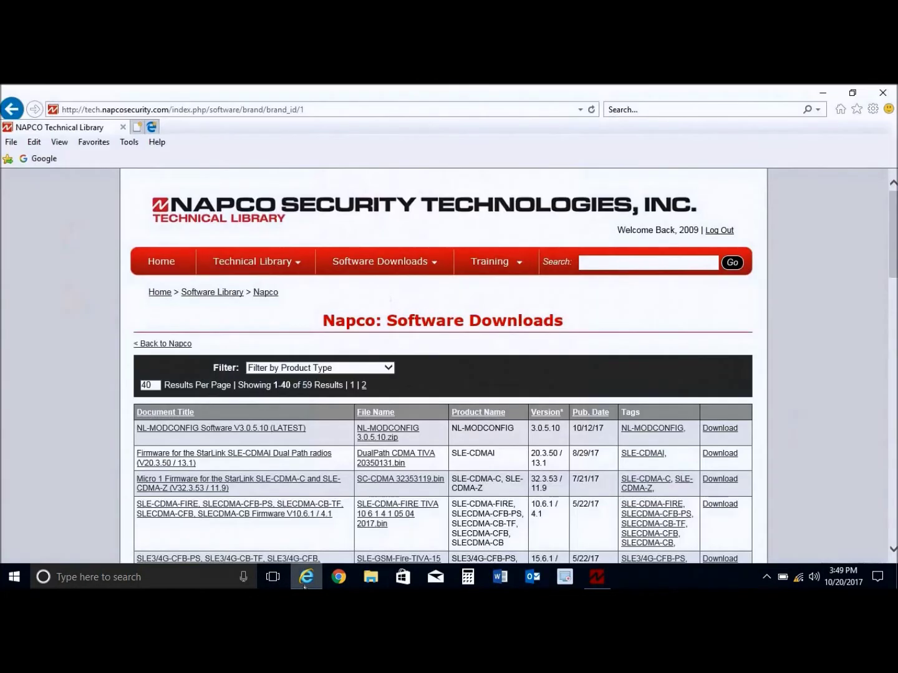
mouse_move(382, 262)
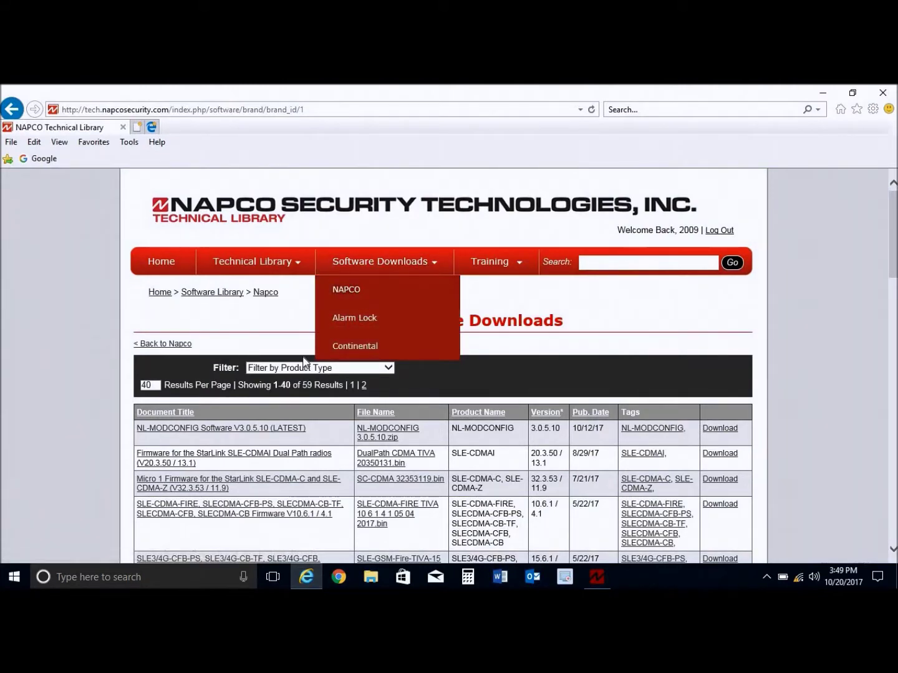
scroll(383, 336, "down", 2)
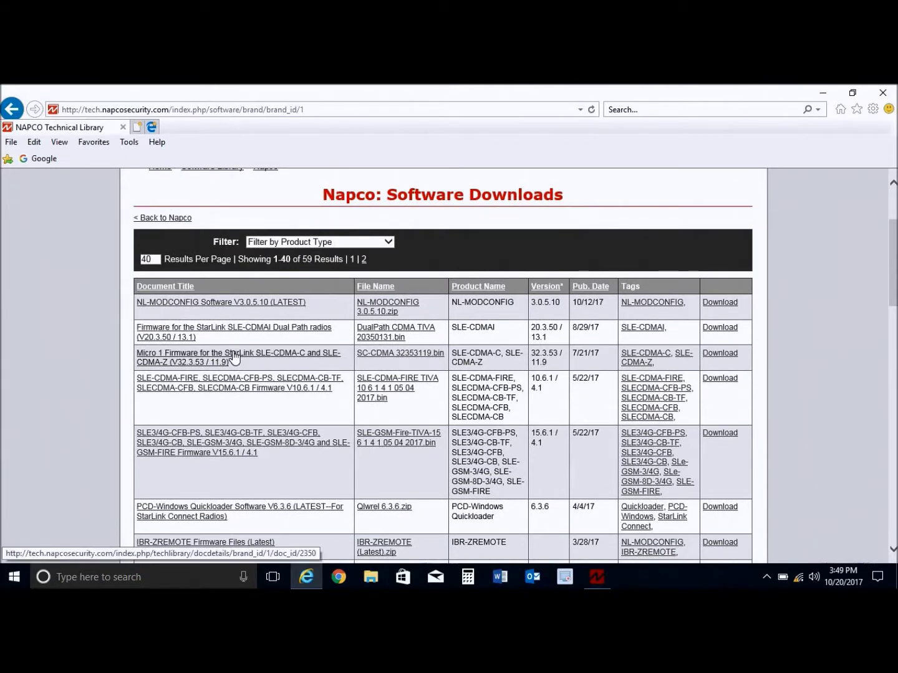
scroll(304, 377, "down", 1)
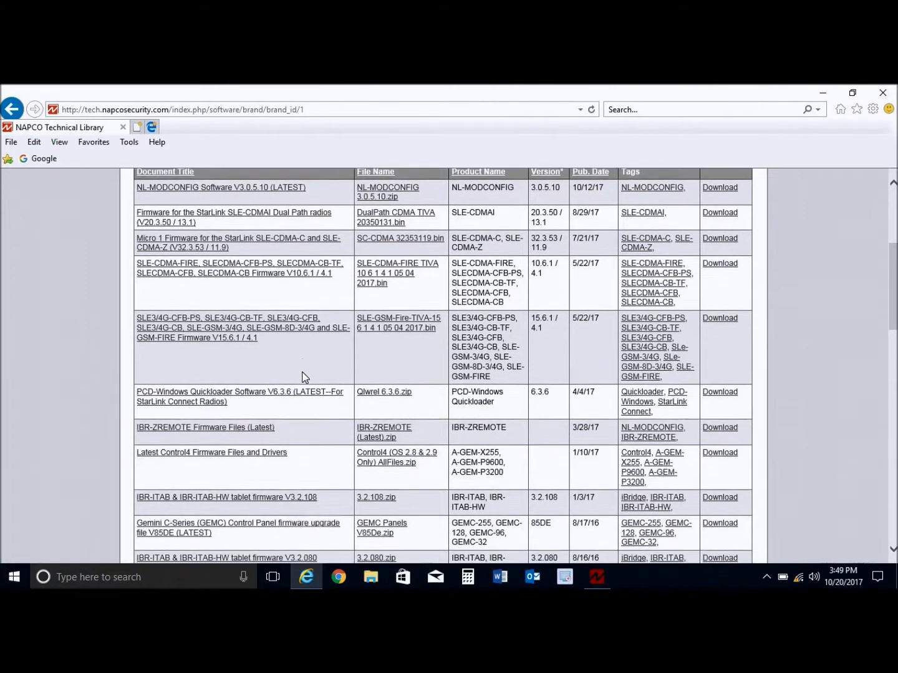
scroll(294, 376, "down", 1)
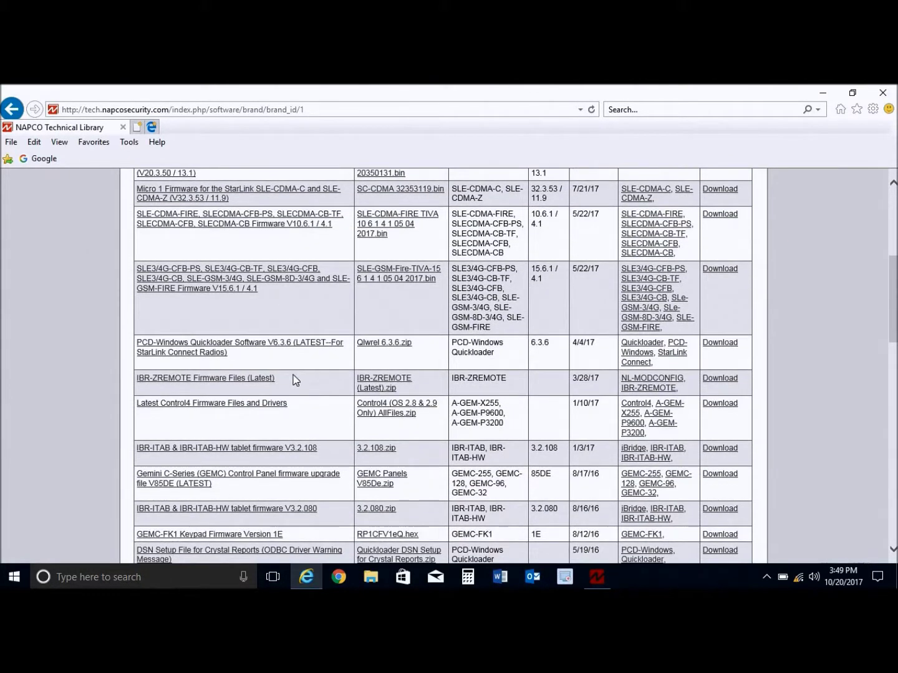
left_click(716, 383)
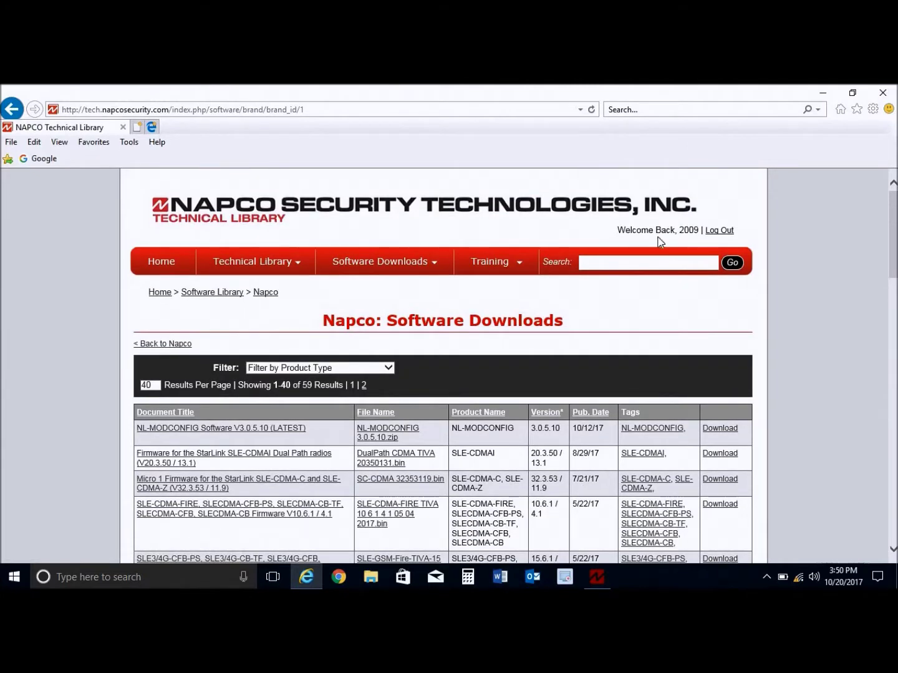
scroll(553, 453, "down", 5)
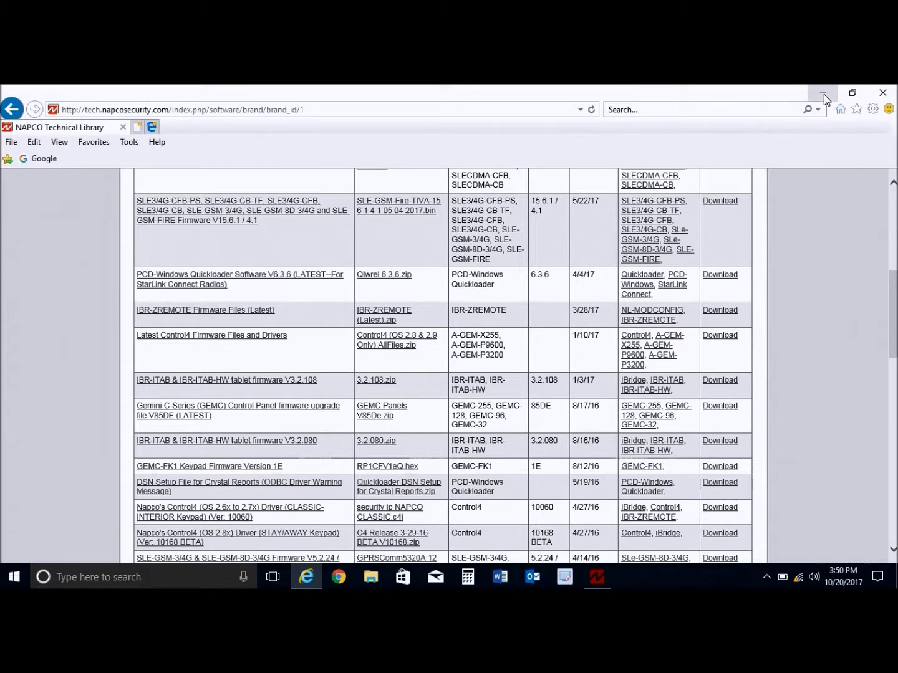
- Extract the downloaded IBR-ZREMOTE (Latest) zip into its own folder
left_click(823, 94)
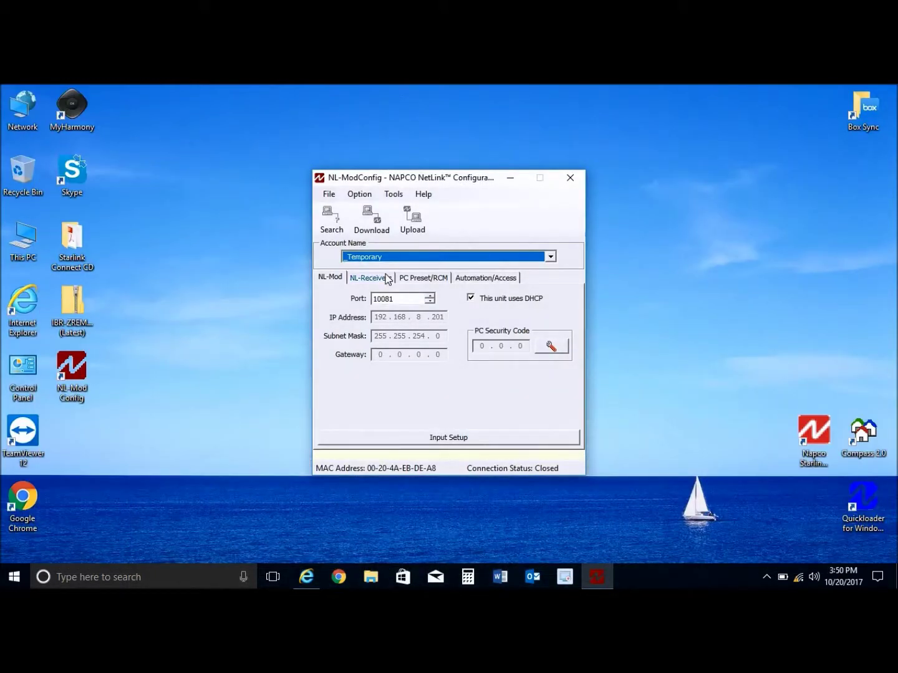
left_click(75, 302)
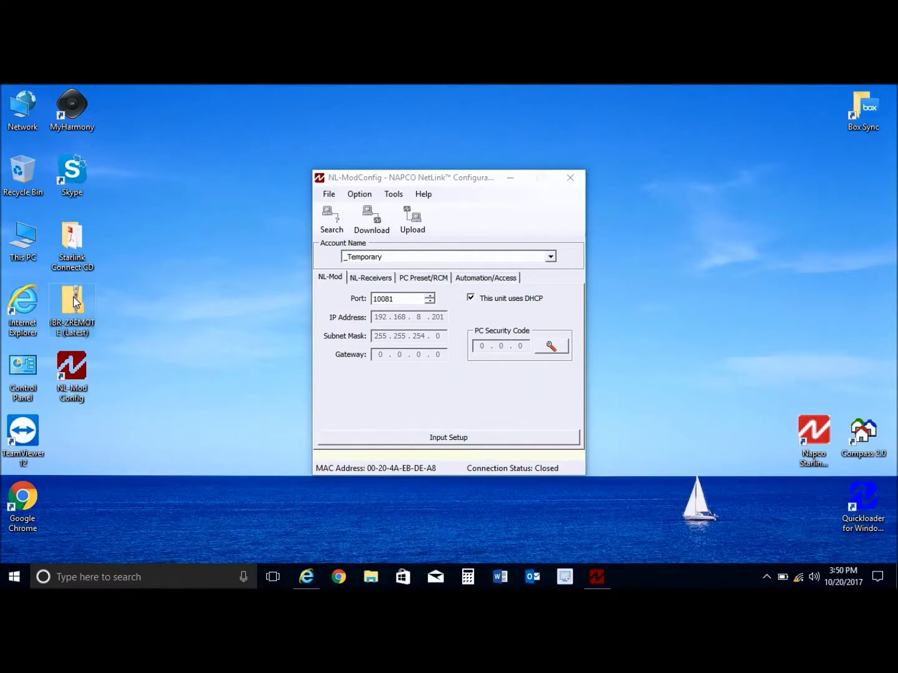
right_click(74, 299)
left_click(101, 326)
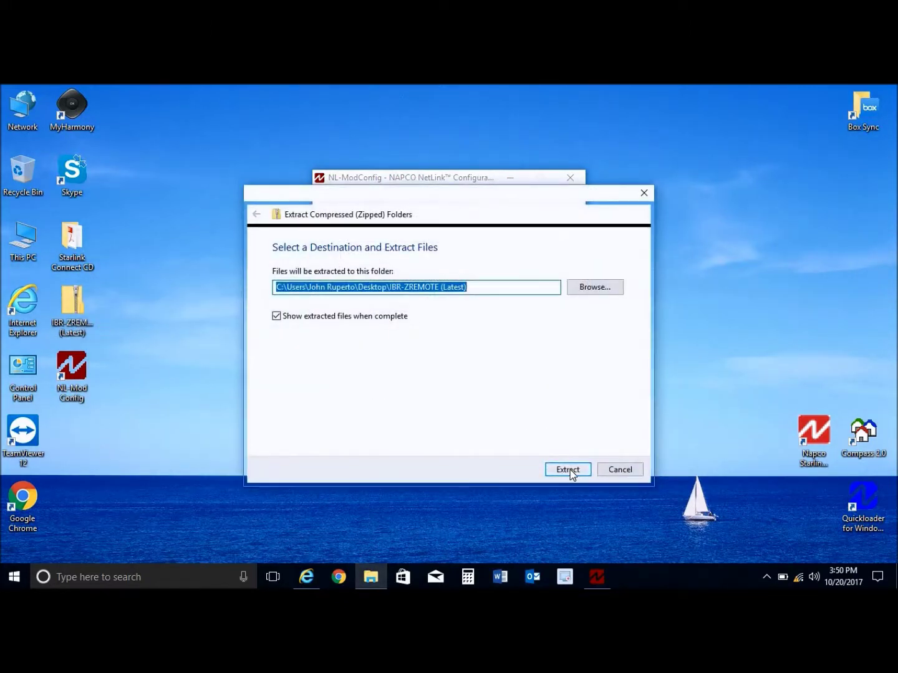
left_click(570, 470)
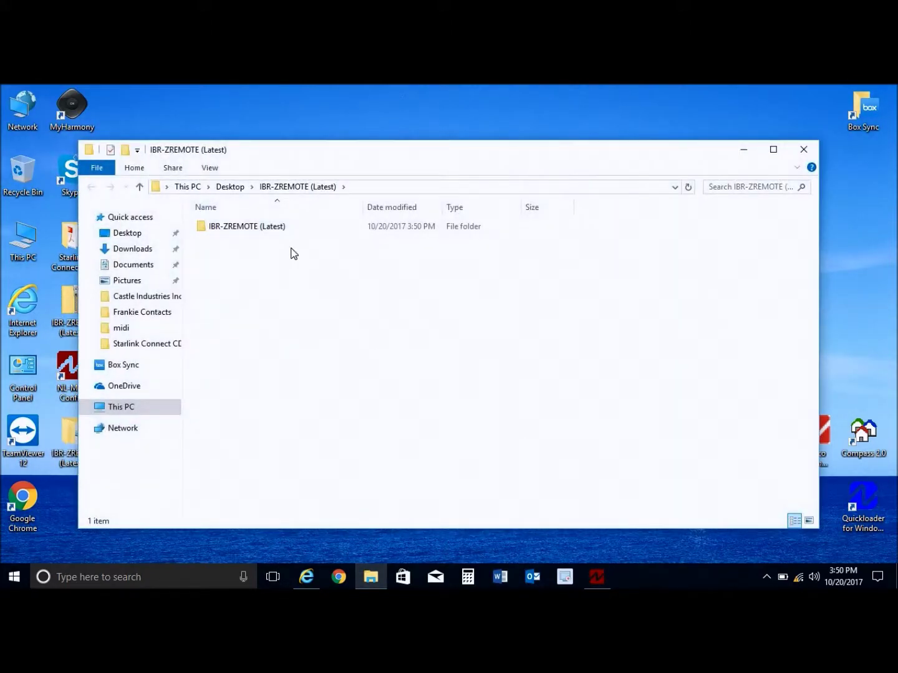
- Copy IBR_ZREMOTE_RCM_3N7.hex and STACK_ZWAVE_LUN_6176.hex from the extracted folder
double_click(271, 232)
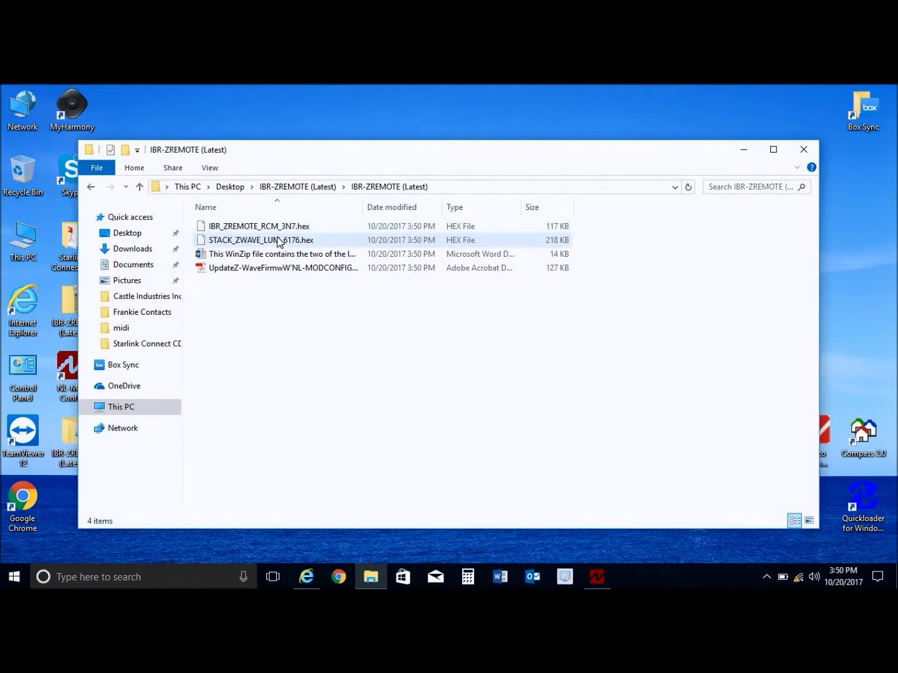
left_click(278, 243)
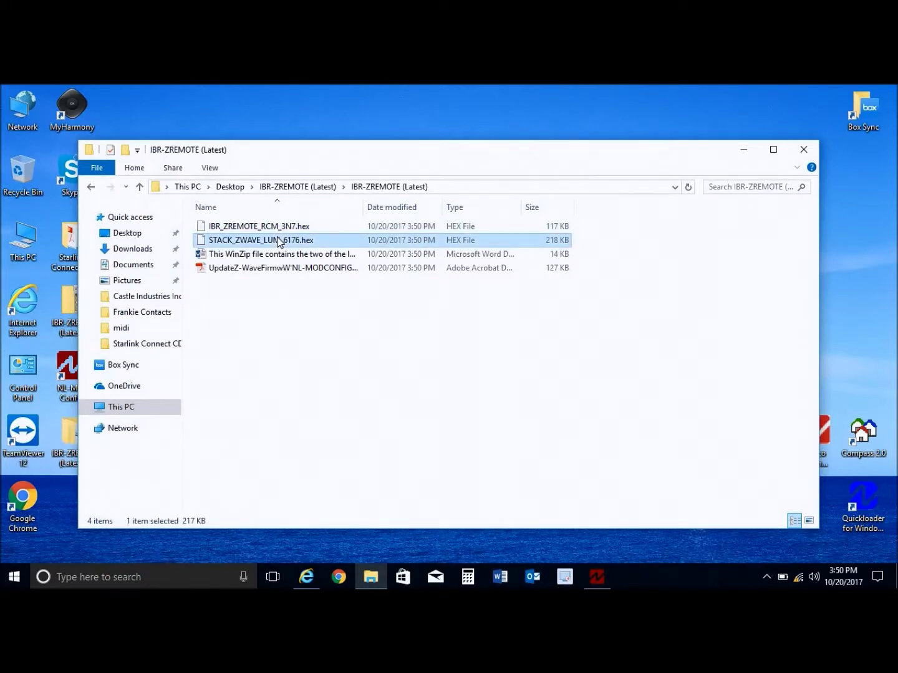
left_click(279, 226, "ctrl")
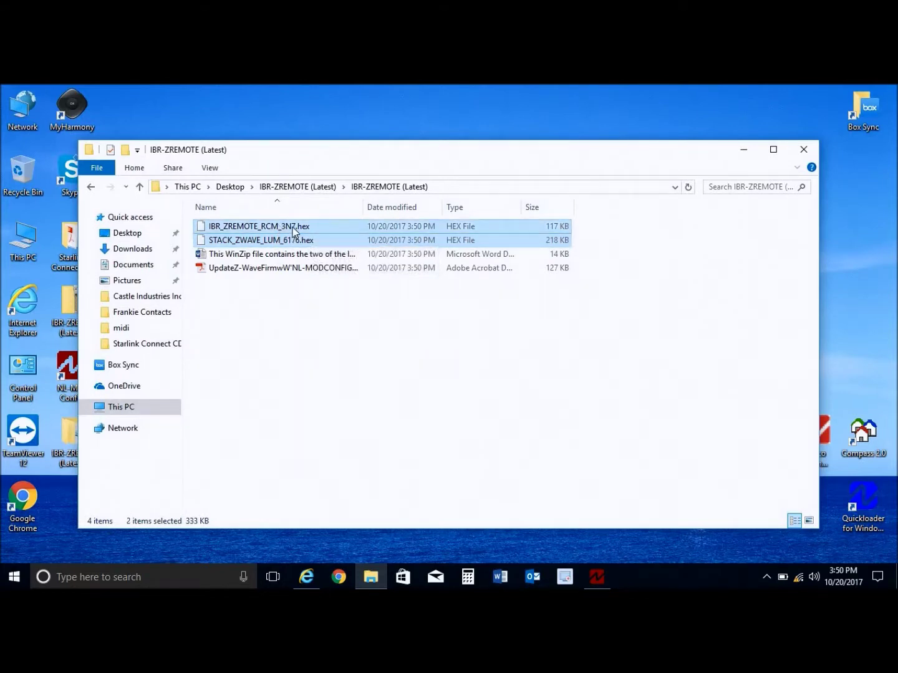
right_click(295, 232)
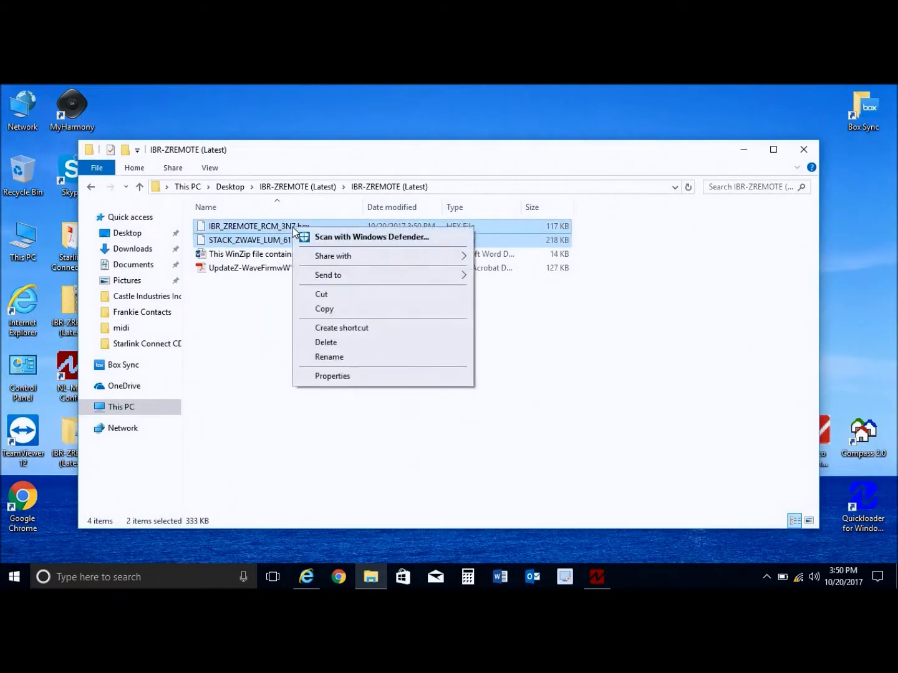
left_click(324, 308)
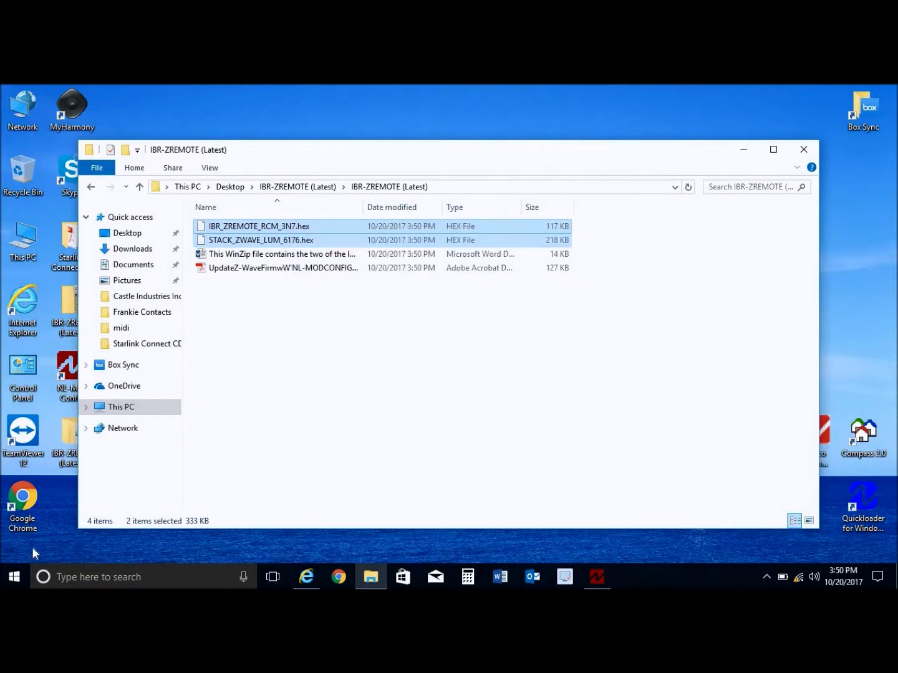
left_click(15, 576)
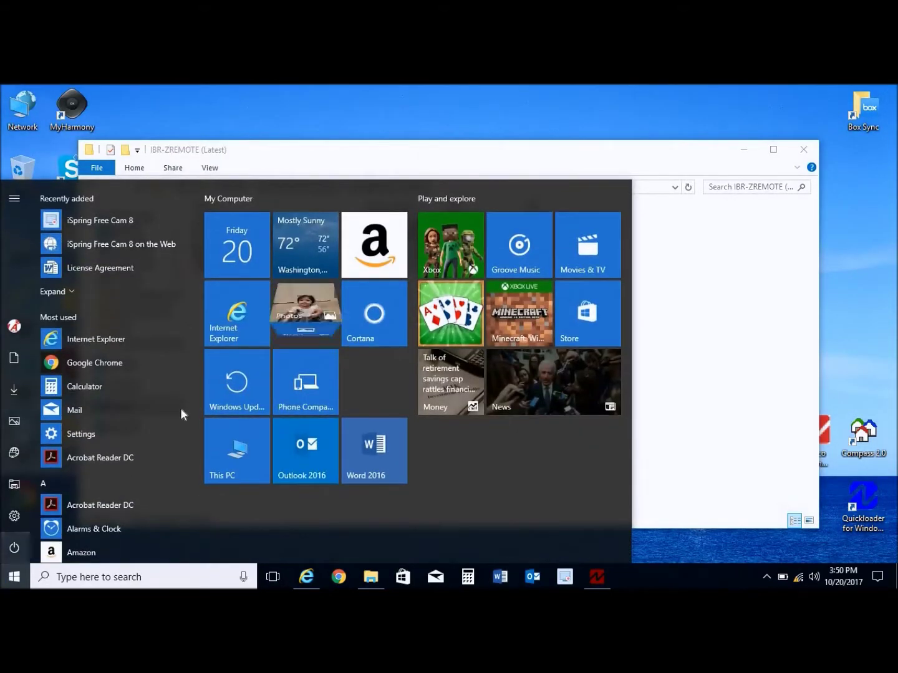
- Browse to C:\Program Files (x86)\Napco Security Group\NL-Mod Config\Firmware
left_click(230, 451)
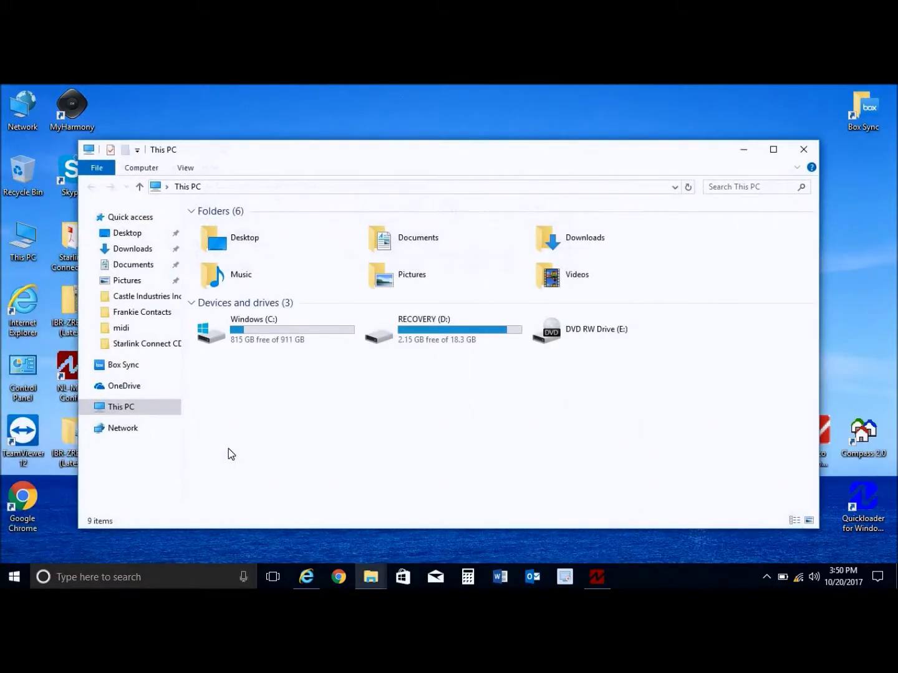
double_click(262, 334)
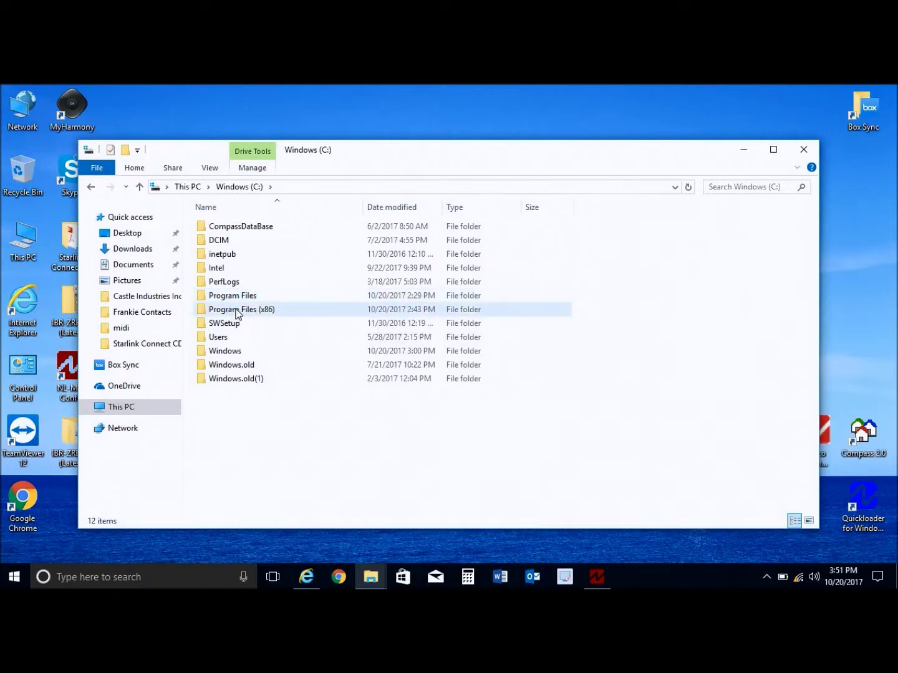
left_click(276, 308)
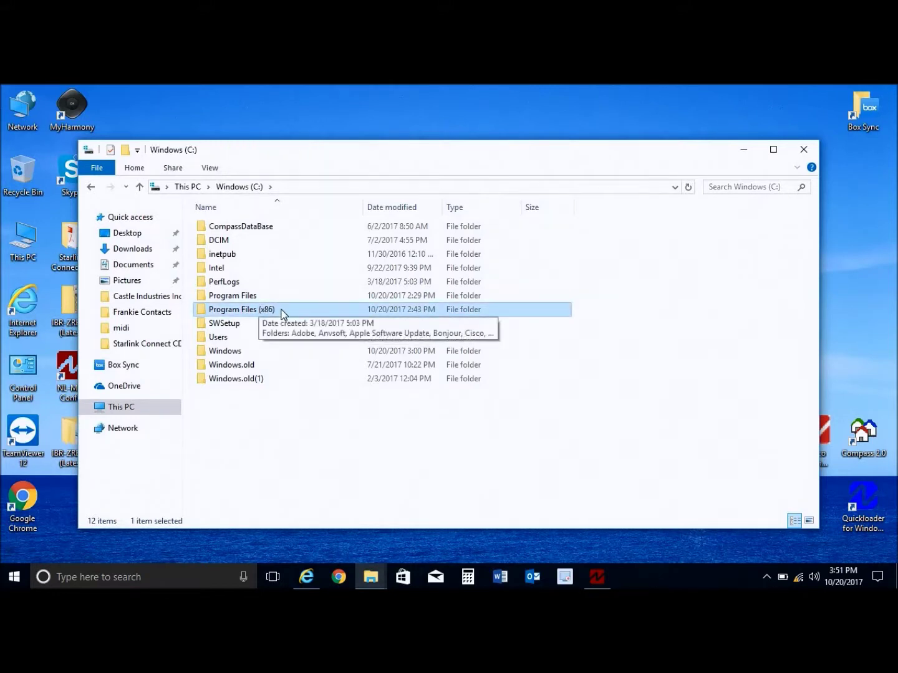
double_click(280, 311)
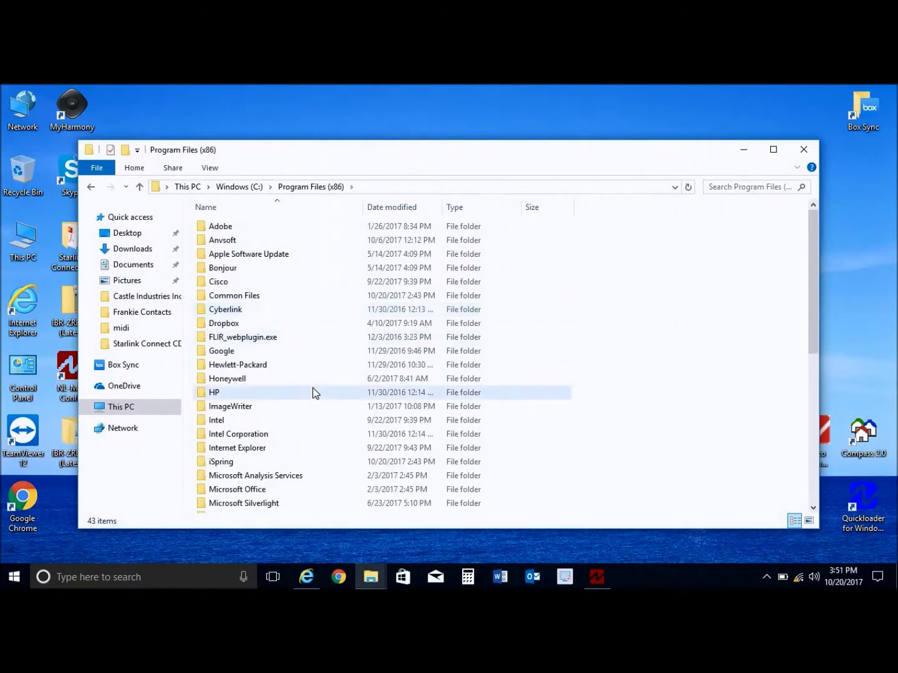
scroll(315, 393, "down", 2)
scroll(315, 394, "down", 3)
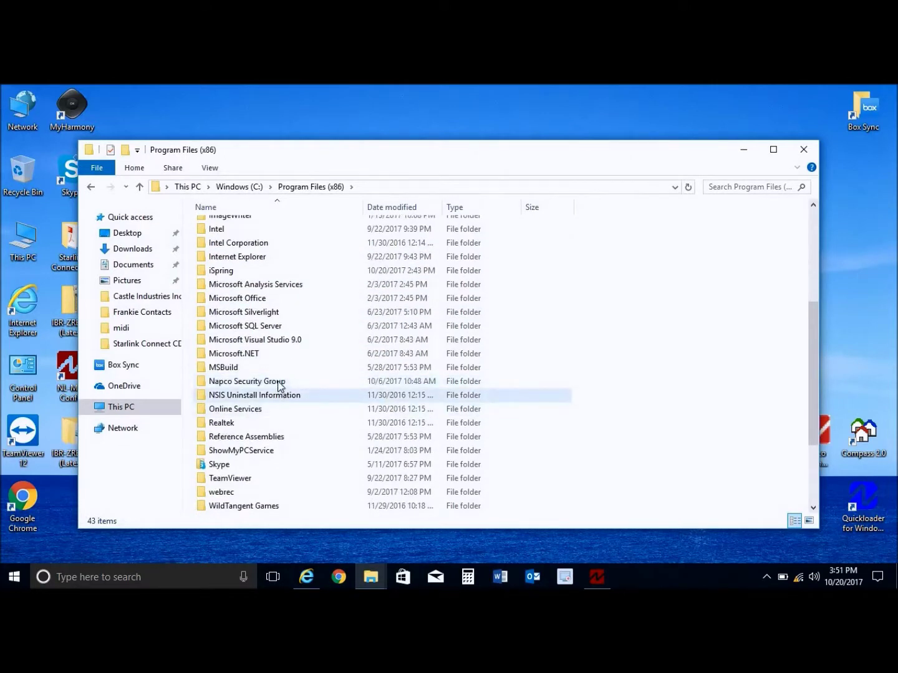
double_click(280, 382)
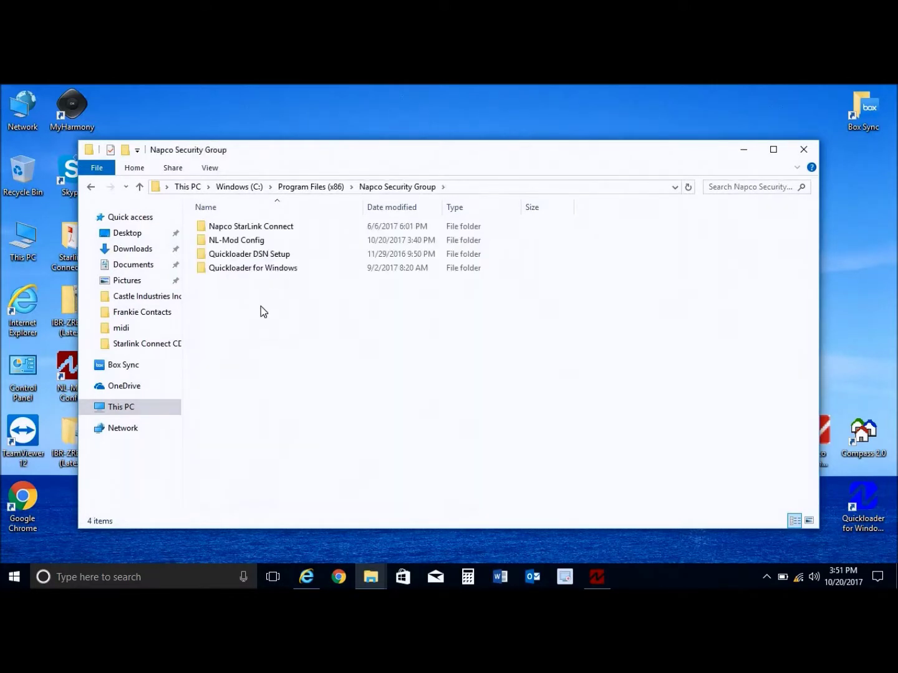
double_click(250, 241)
double_click(265, 226)
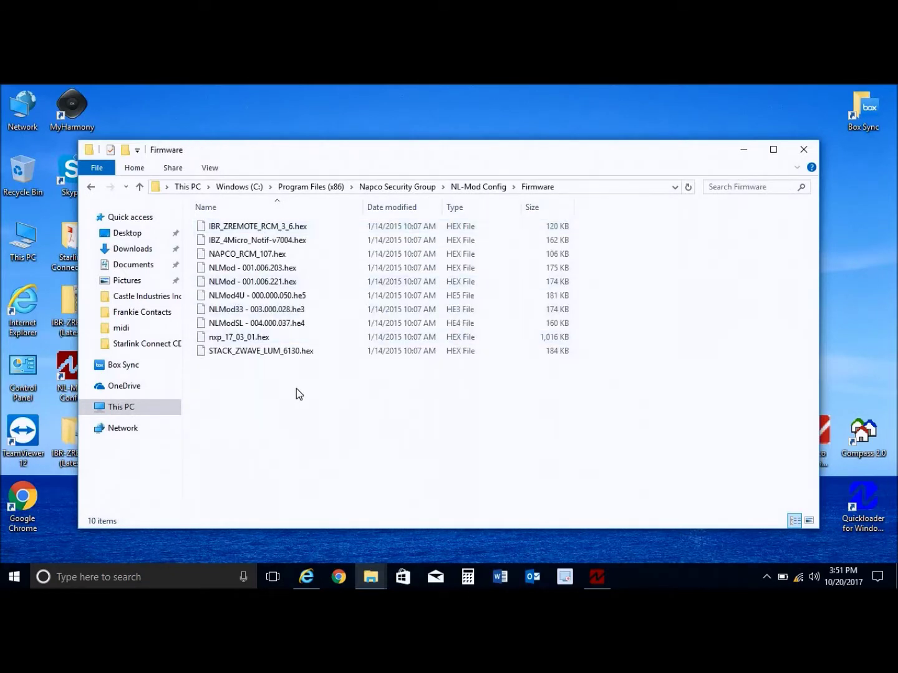
right_click(297, 390)
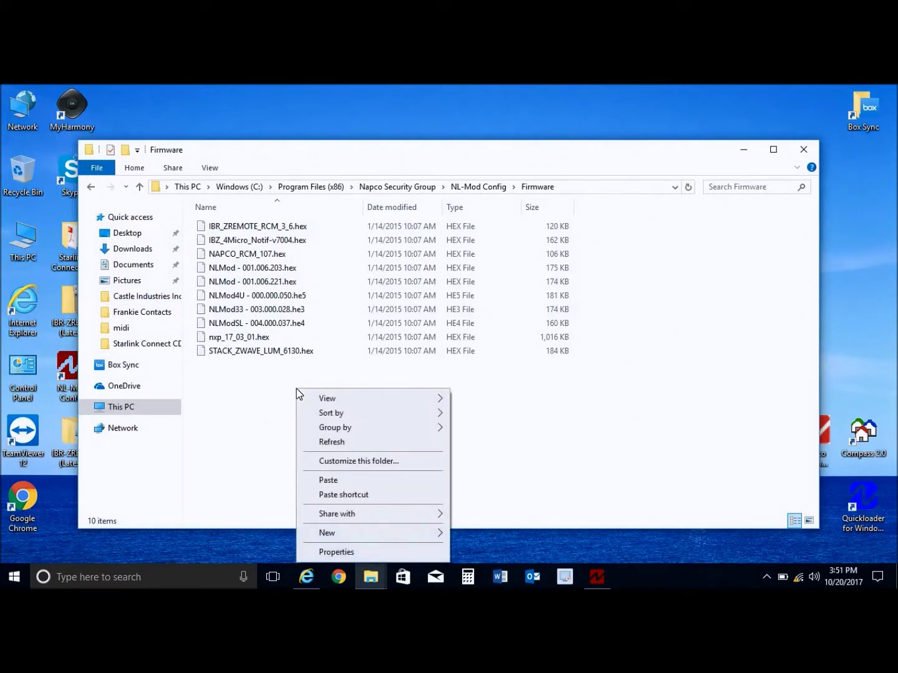
- Paste the two new hex files into Firmware (now 12 files) and close that window
left_click(335, 479)
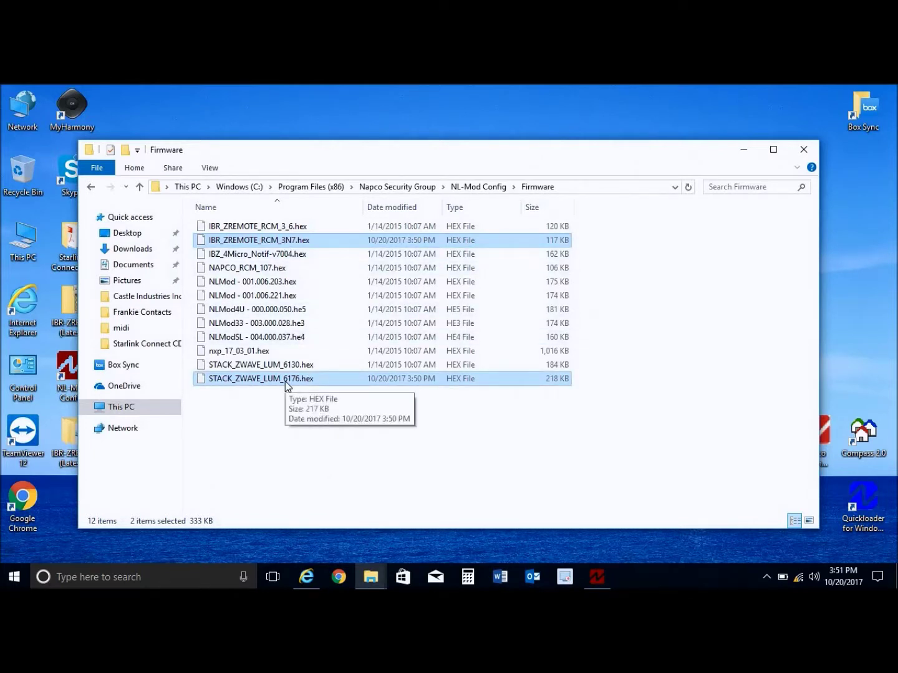
left_click(803, 150)
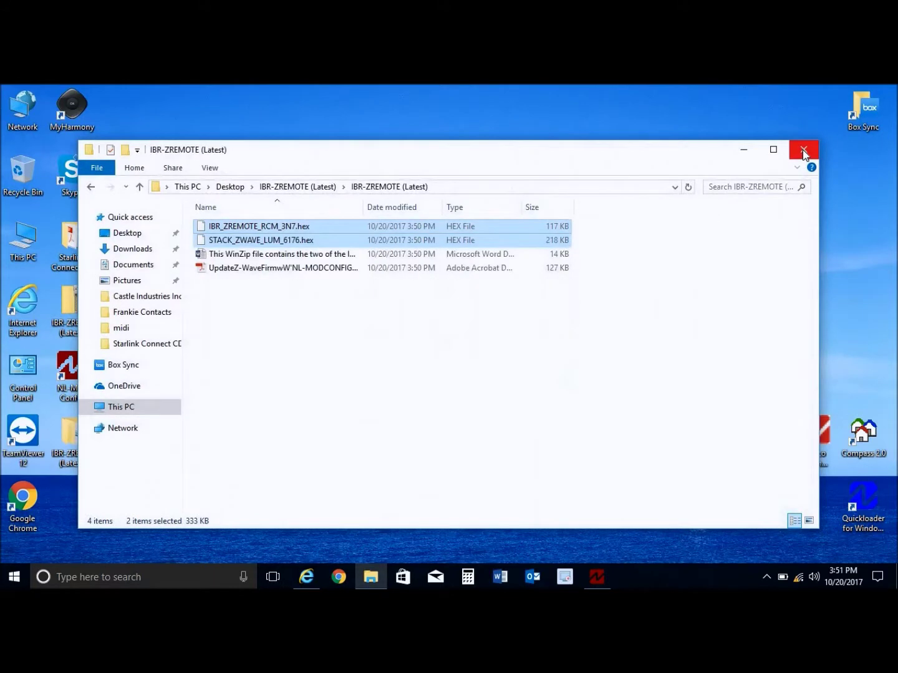
- Close the IBR-ZREMOTE (Latest) Explorer window and shift NL-ModConfig slightly left and down
left_click(802, 149)
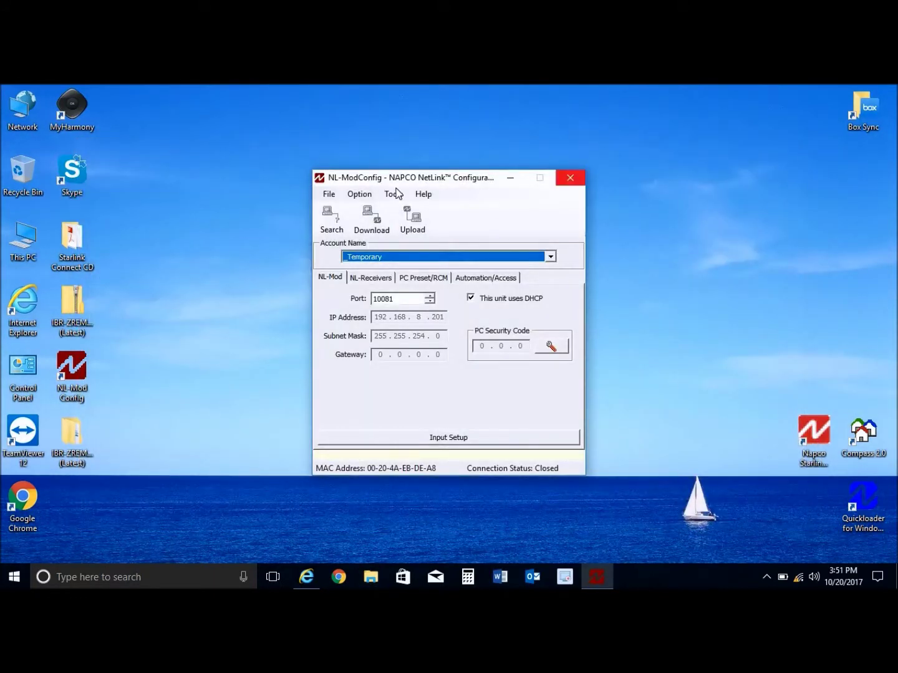
left_click_drag(385, 182, 367, 191)
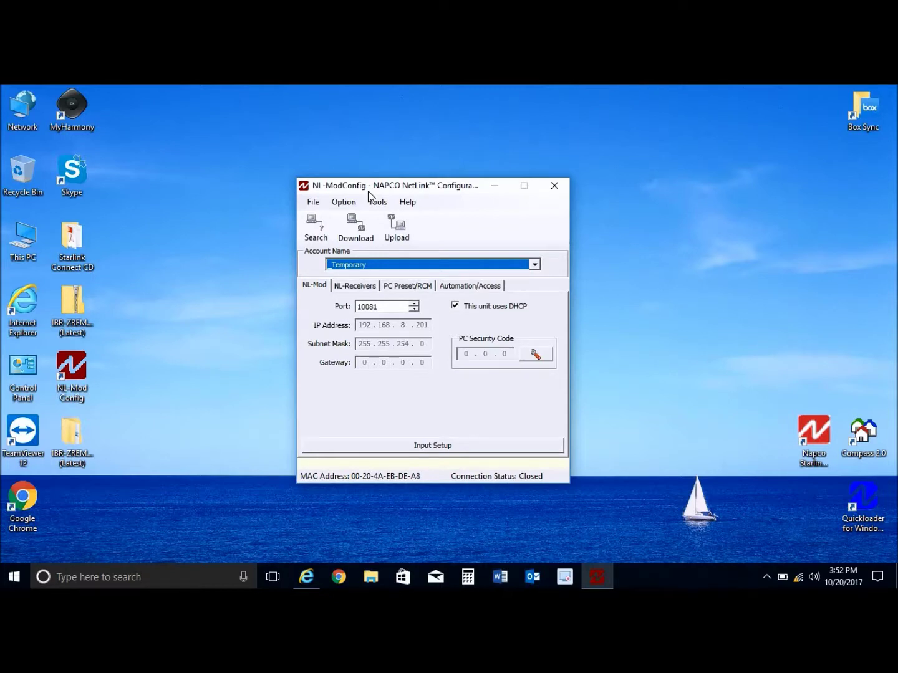
- Search for and select the NL-Mod at 192.168.8.201, then upload its settings, approving the overwrite
left_click(317, 231)
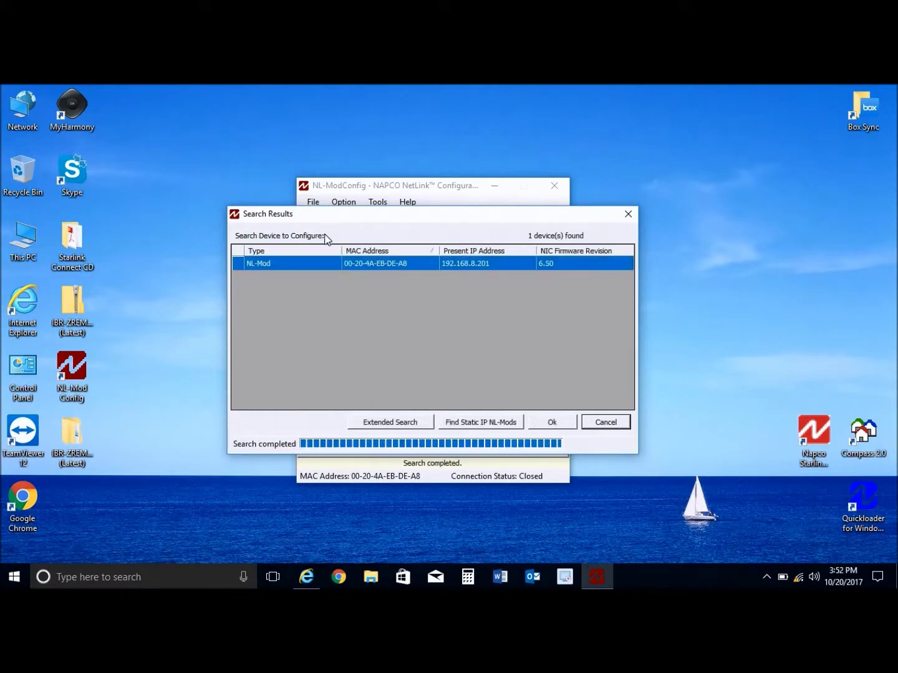
double_click(375, 263)
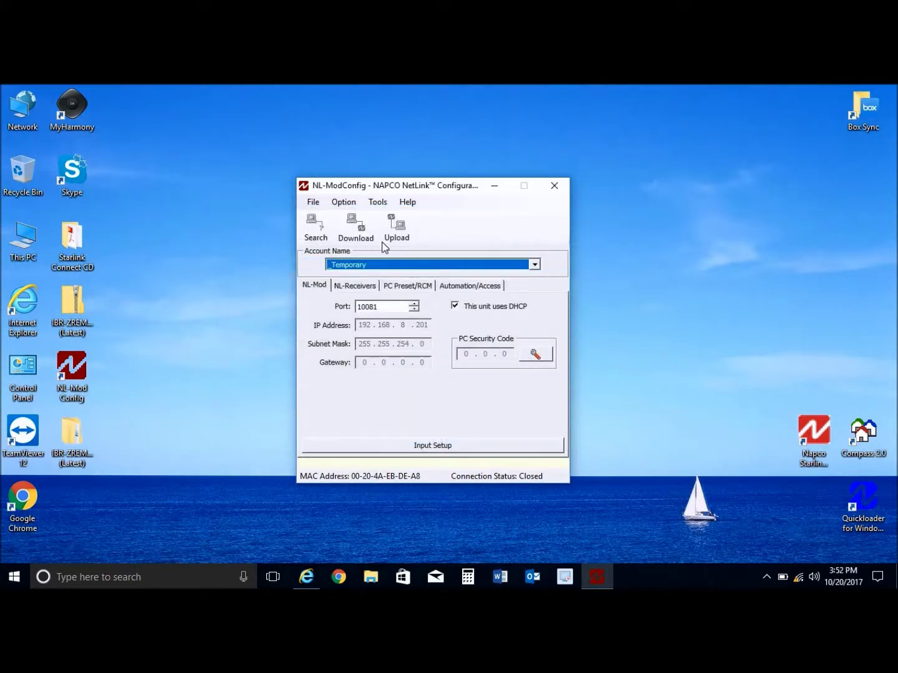
left_click(397, 229)
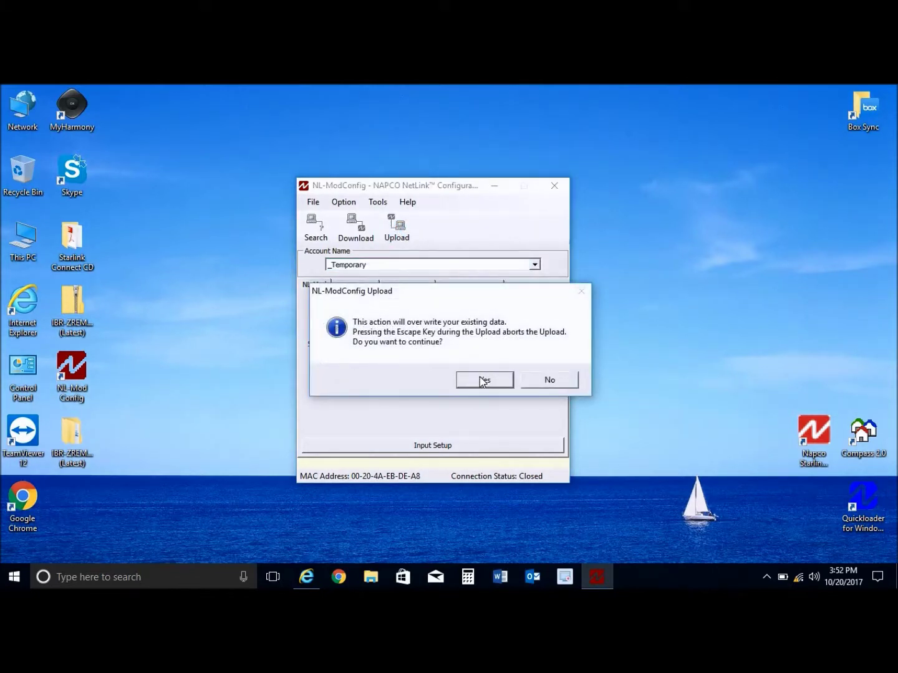
left_click(482, 380)
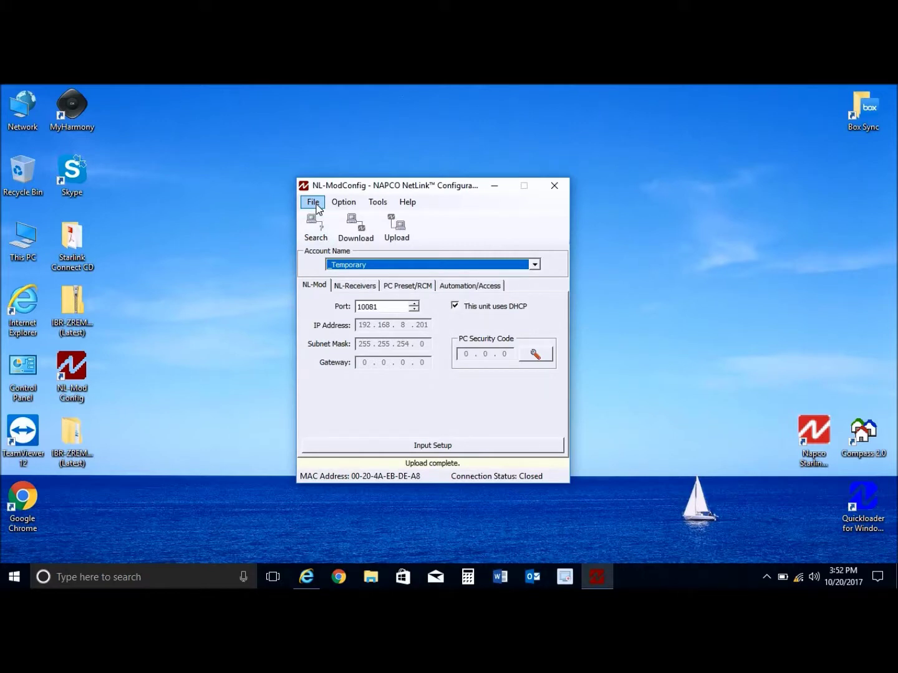
- Flash IBR_ZREMOTE_RCM_3N7.hex with RCM Download checked in Download Firmware, and acknowledge completion
left_click(314, 203)
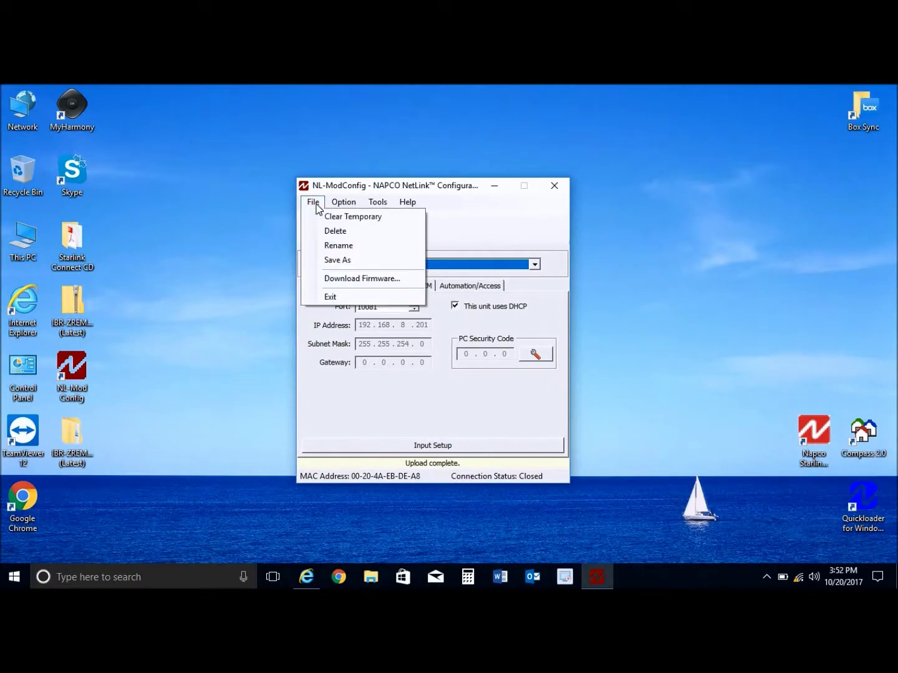
left_click(323, 278)
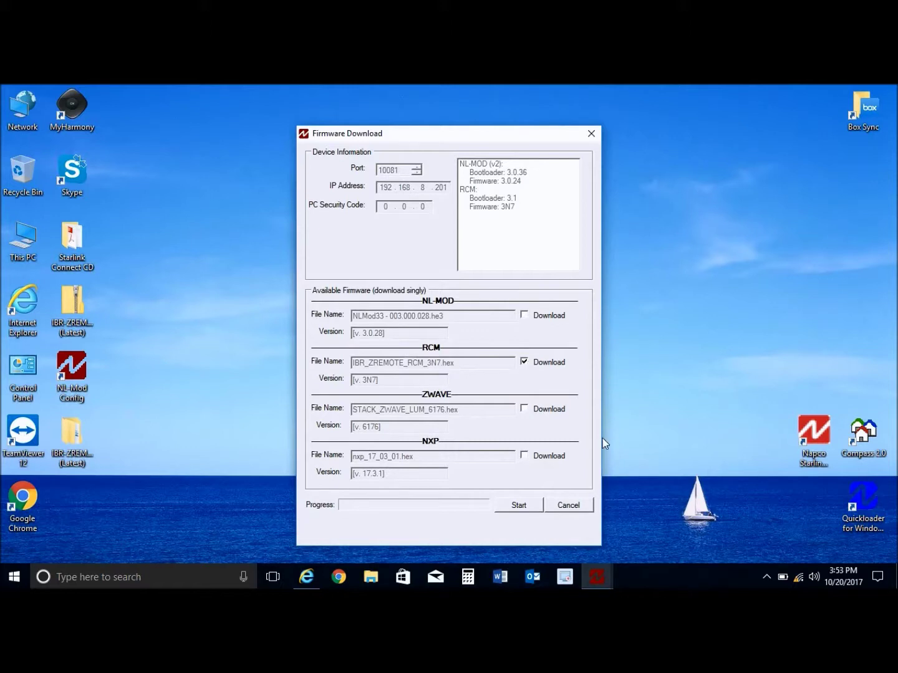
left_click(520, 505)
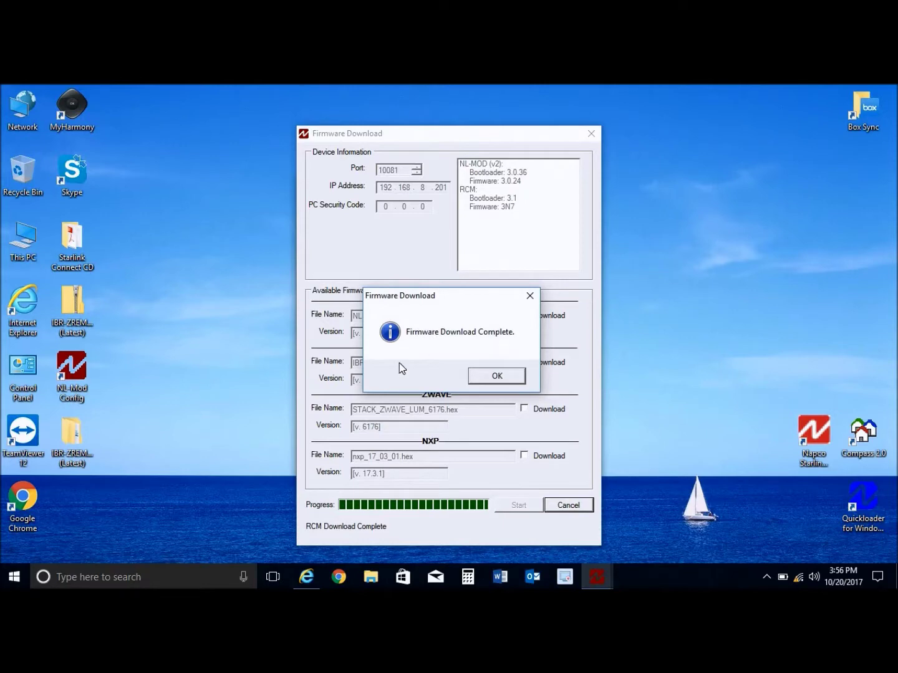
left_click(491, 381)
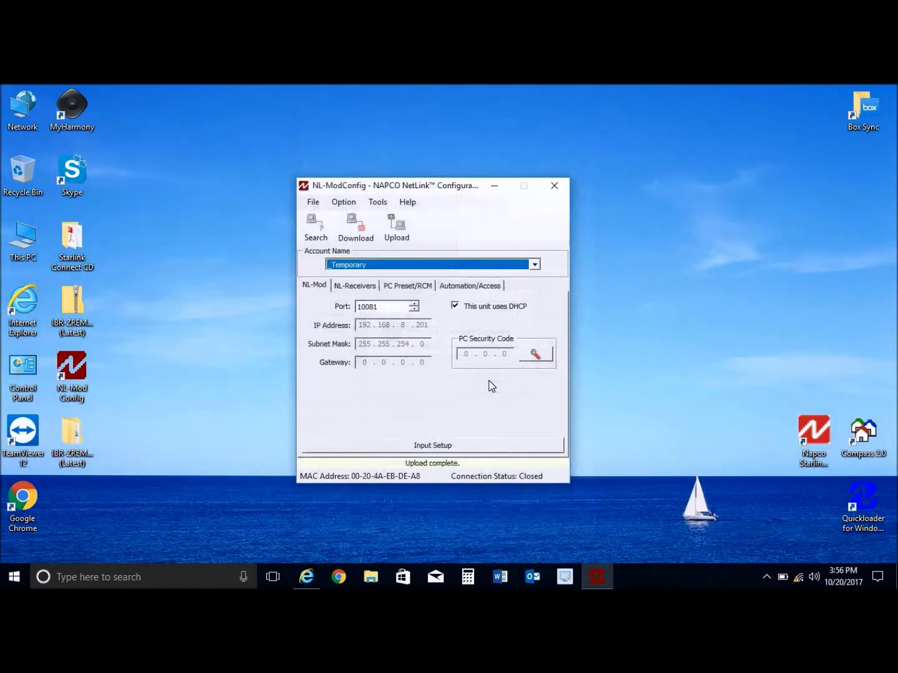
- Flash STACK_ZWAVE_LUM_6176.hex with ZWAVE Download ticked in Download Firmware, and acknowledge completion
left_click(311, 202)
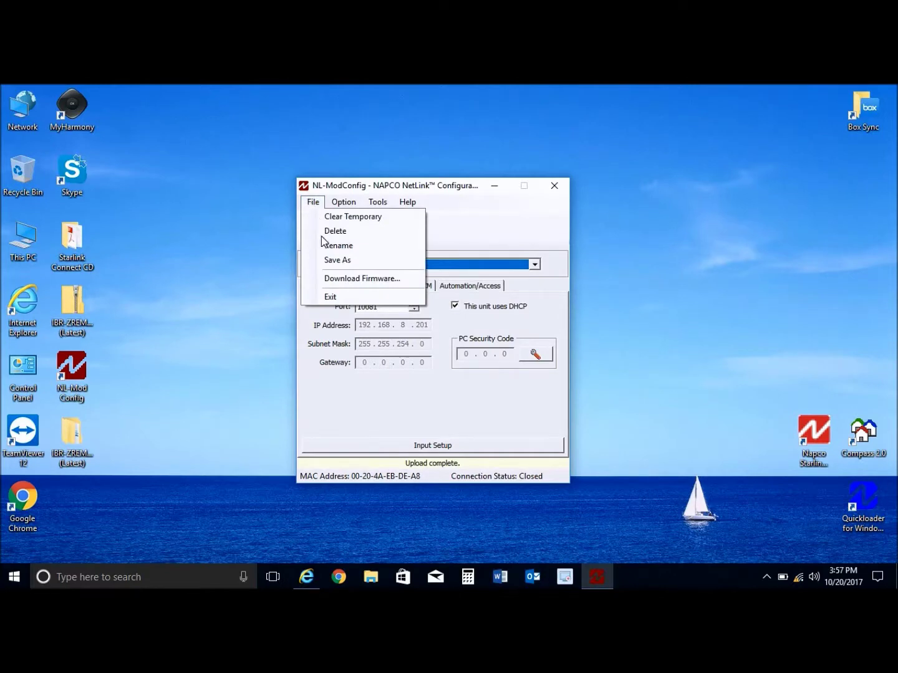
left_click(324, 282)
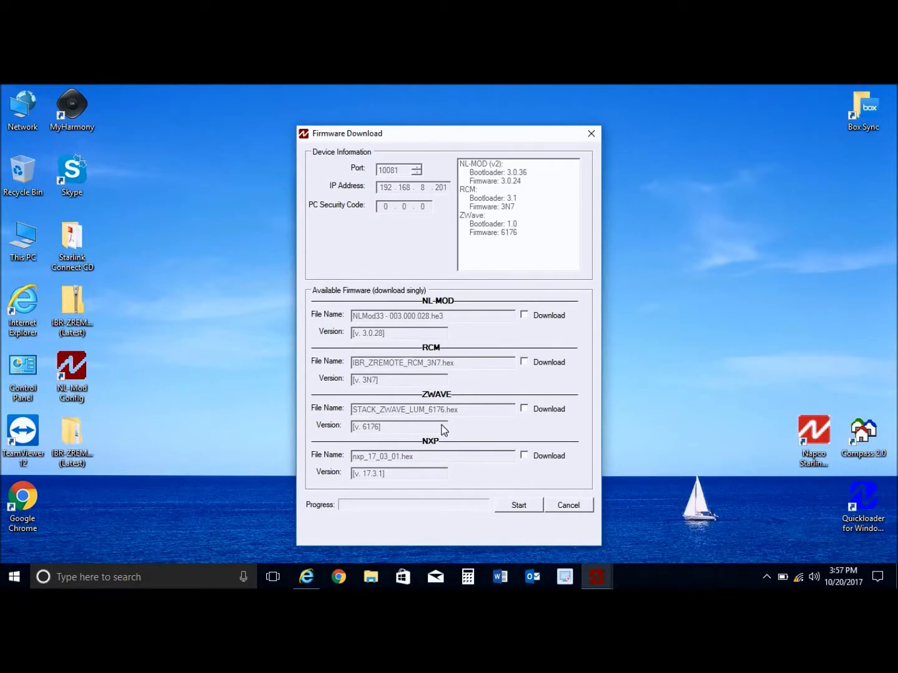
left_click(525, 409)
left_click(513, 509)
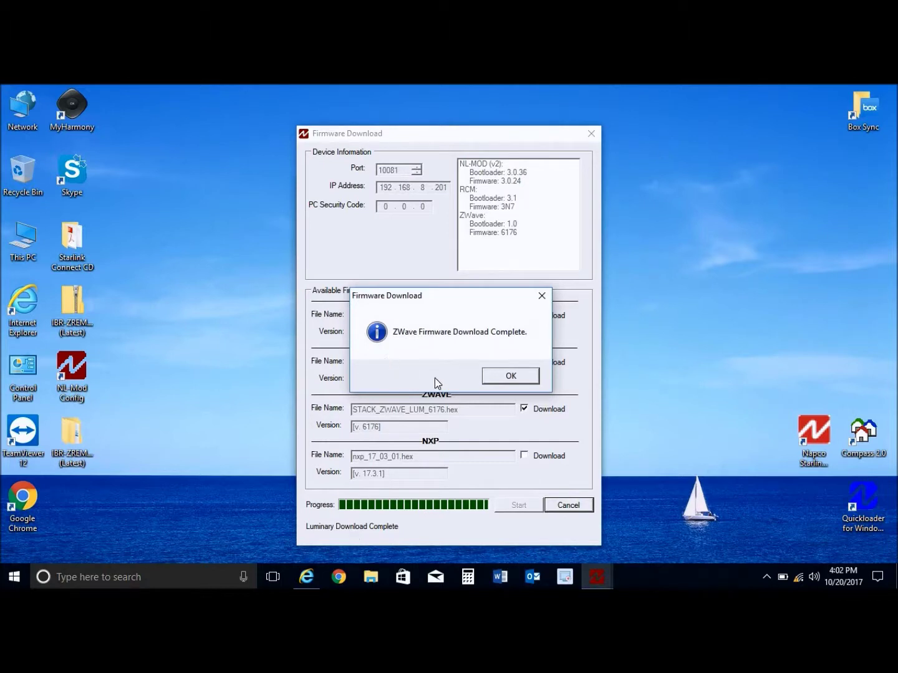
left_click(519, 382)
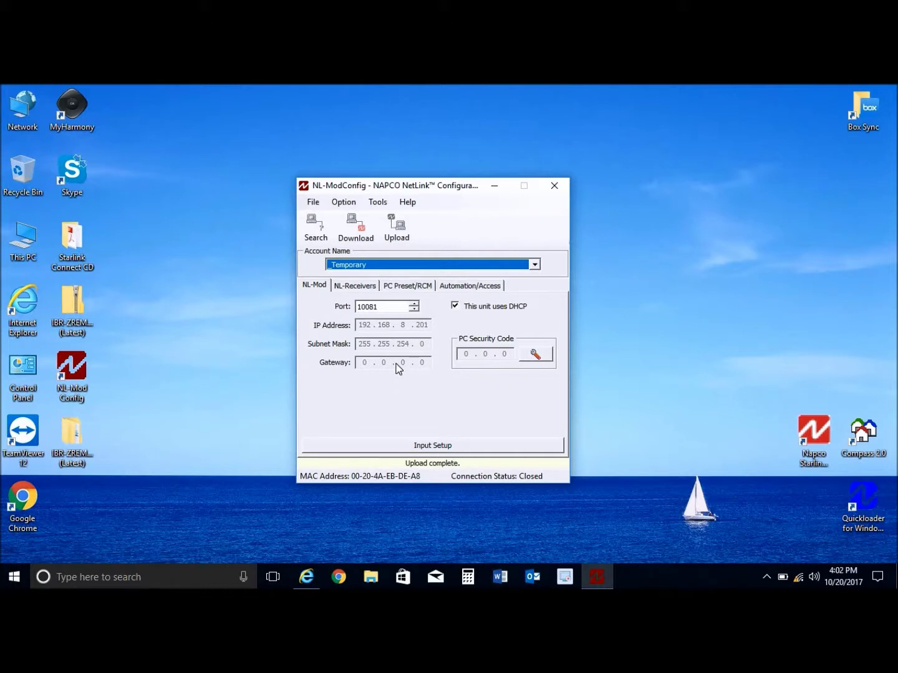
- Display the NL-Mod info to verify RCM firmware 3N7 and Z-Wave firmware 6176, then close it
left_click(346, 204)
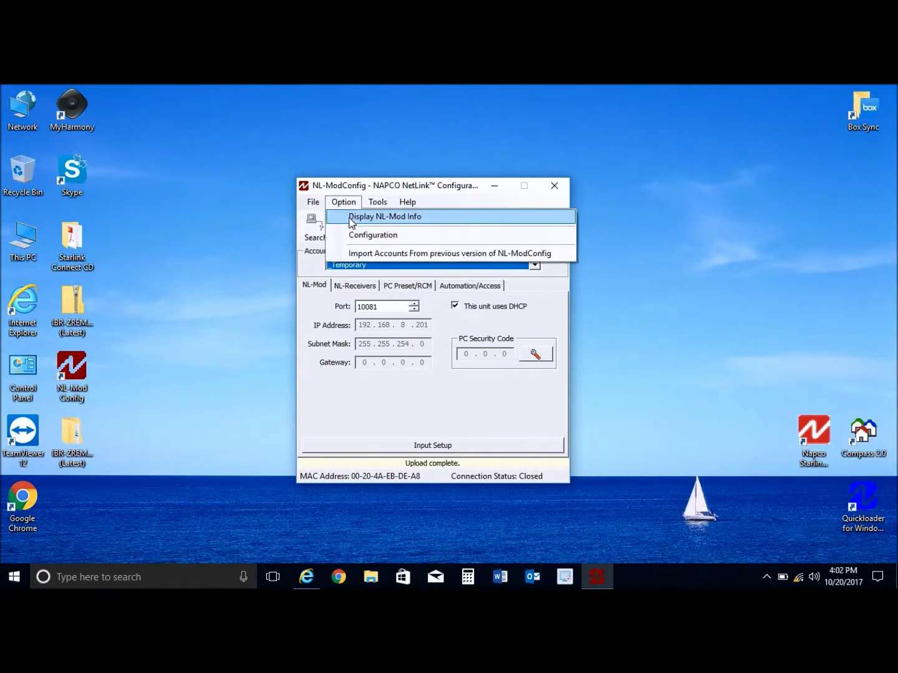
left_click(350, 217)
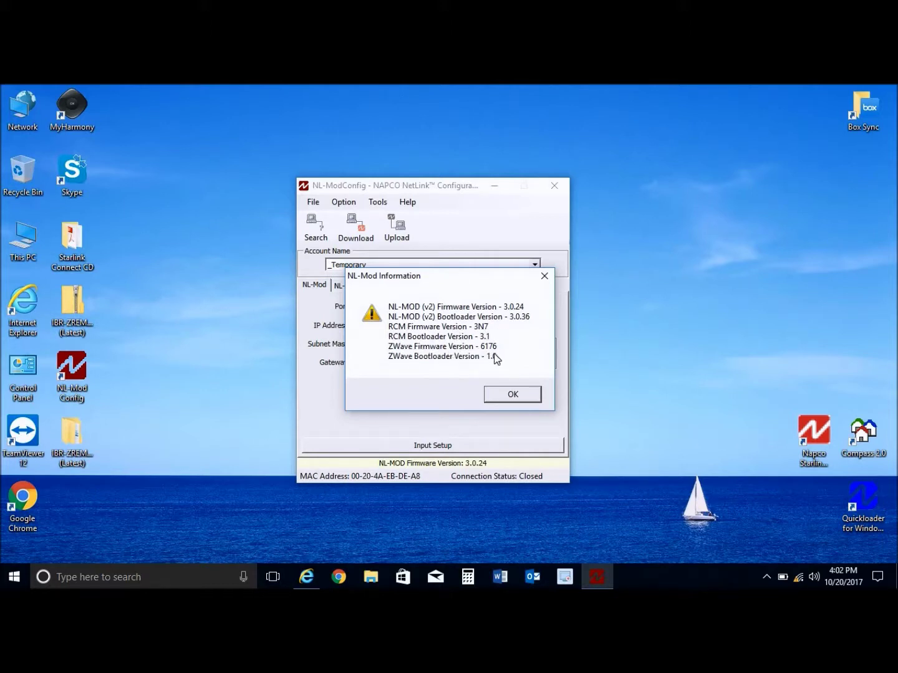
left_click(505, 398)
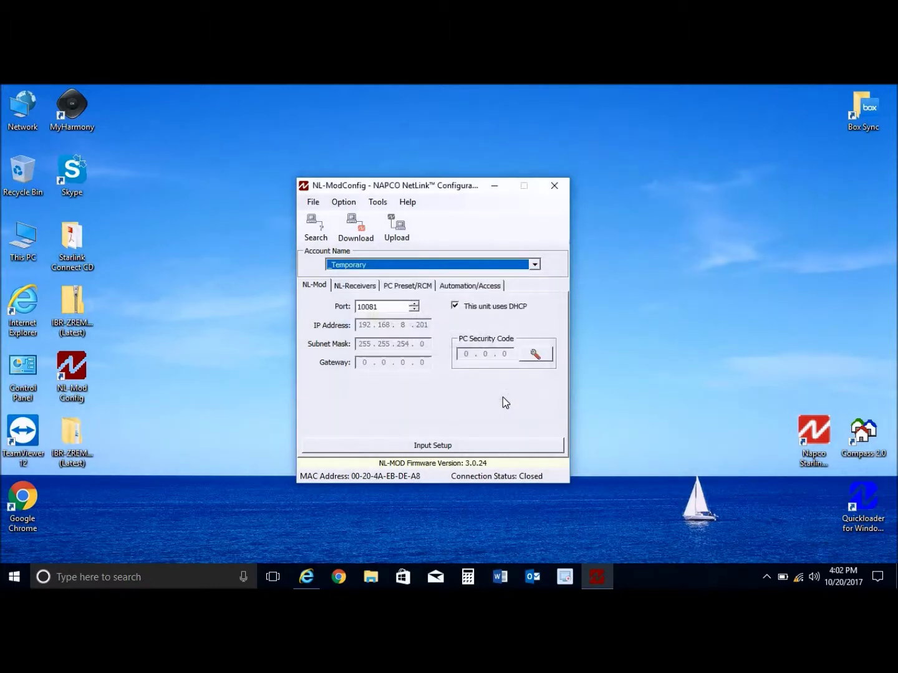